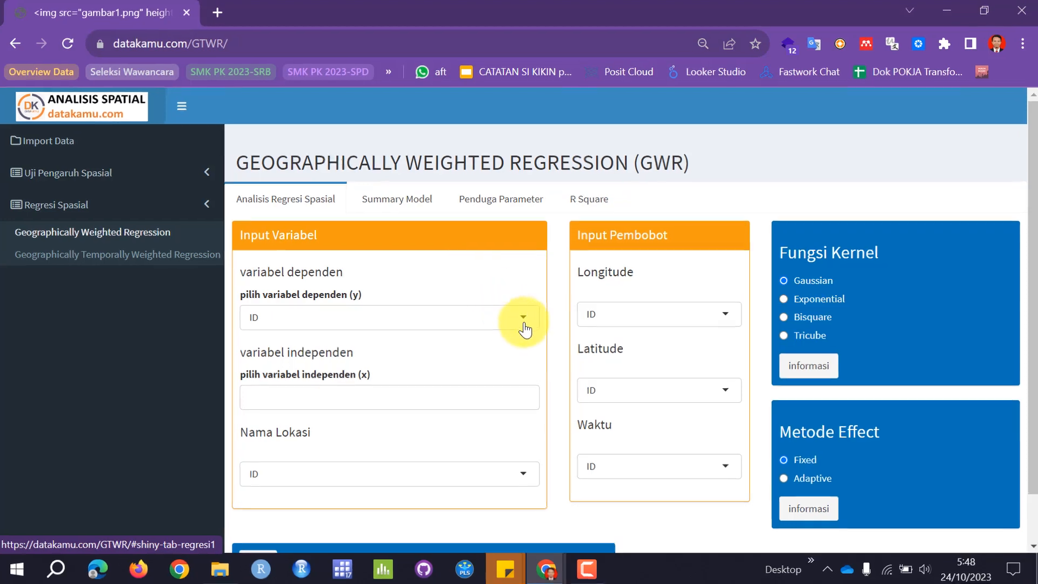
- Set PDRB as the dependent variable and Jumlah.Industri, TK.Manufaktur, Nilai.Produksi and UMK as the independent variables
{"action": "left_click", "coordinate": [523, 319]}
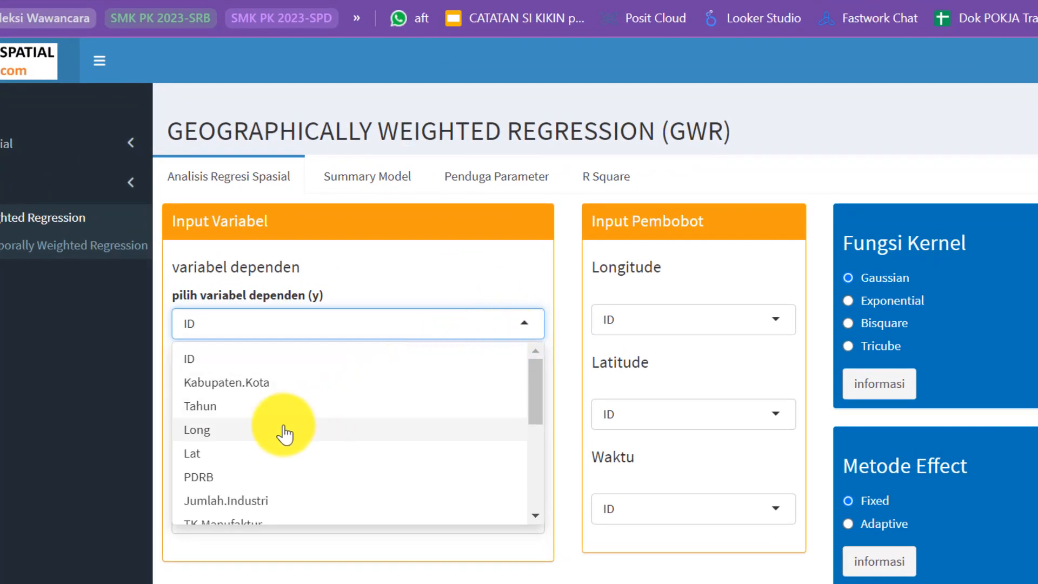
{"action": "left_click", "coordinate": [225, 479]}
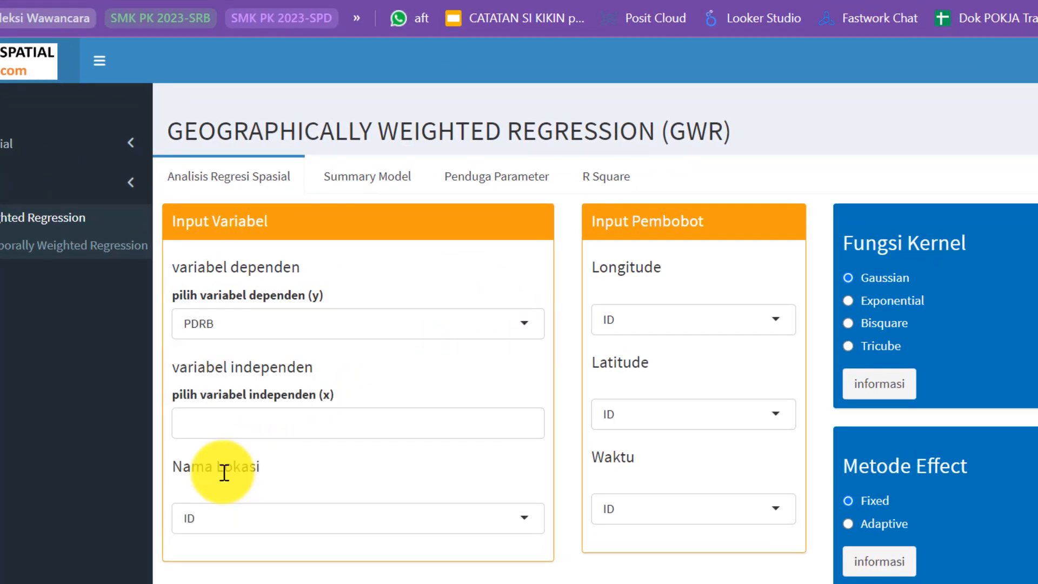
{"action": "left_click", "coordinate": [529, 427]}
{"action": "scroll", "coordinate": [485, 381], "scroll_direction": "down", "scroll_amount": 1}
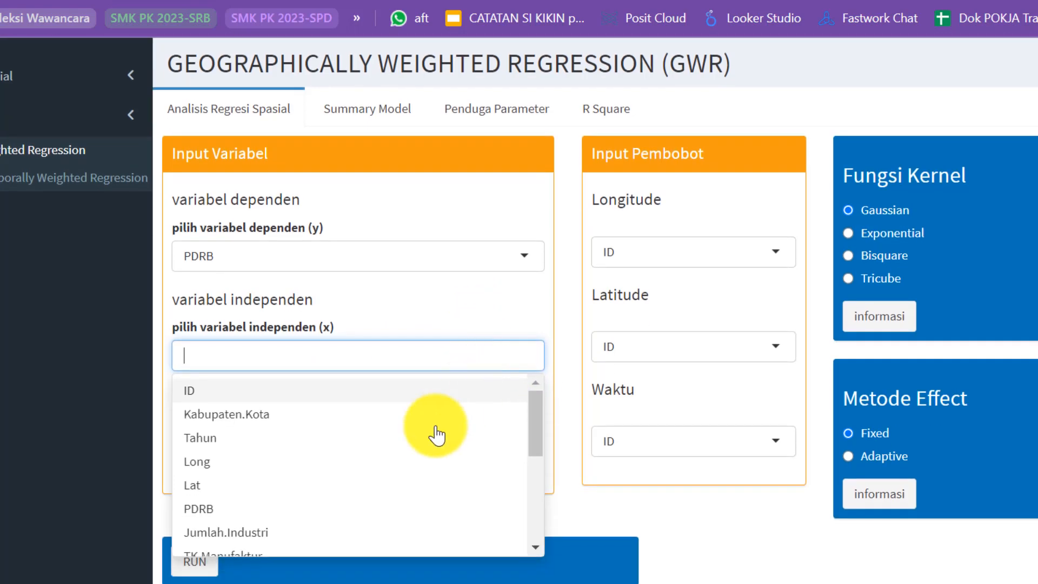
{"action": "left_click", "coordinate": [302, 531]}
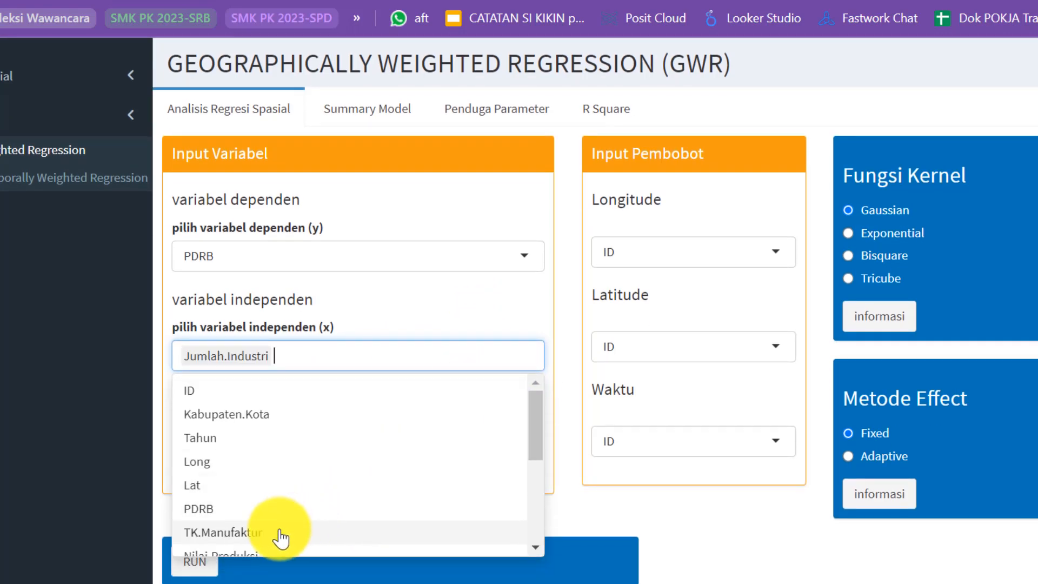
{"action": "left_click", "coordinate": [280, 534]}
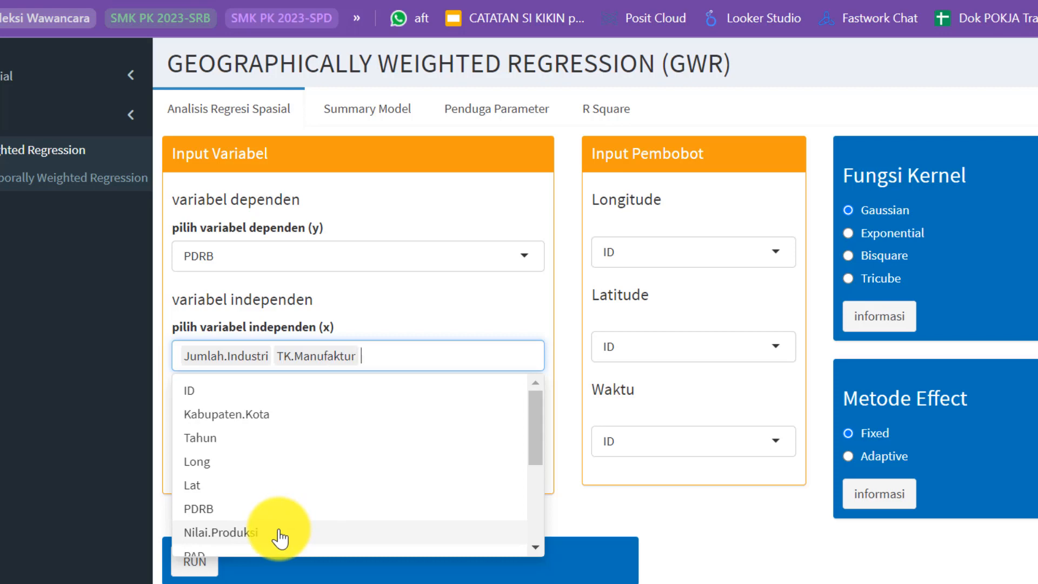
{"action": "left_click", "coordinate": [280, 534]}
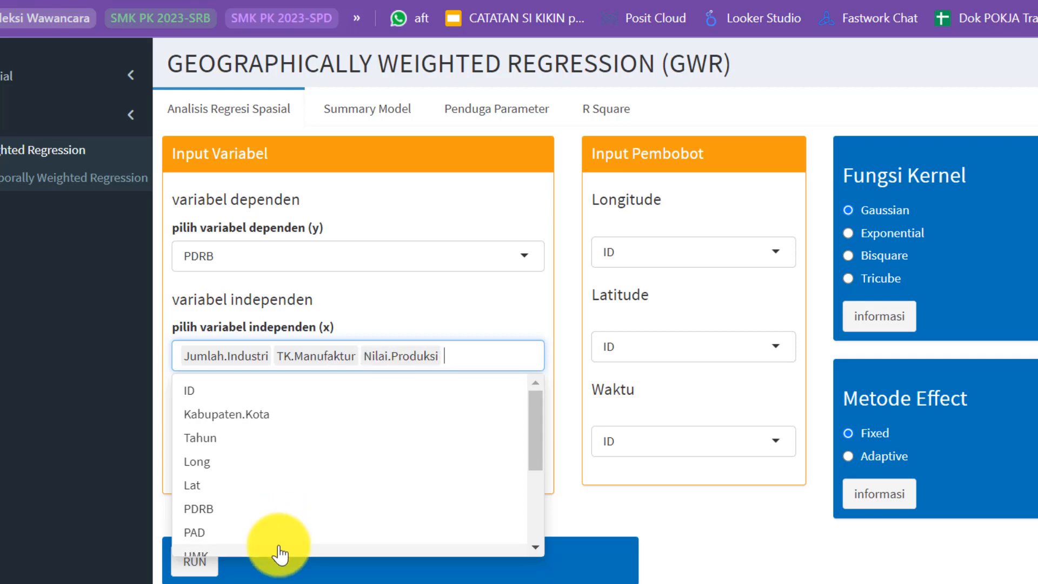
{"action": "left_click", "coordinate": [279, 551]}
{"action": "left_click", "coordinate": [649, 532]}
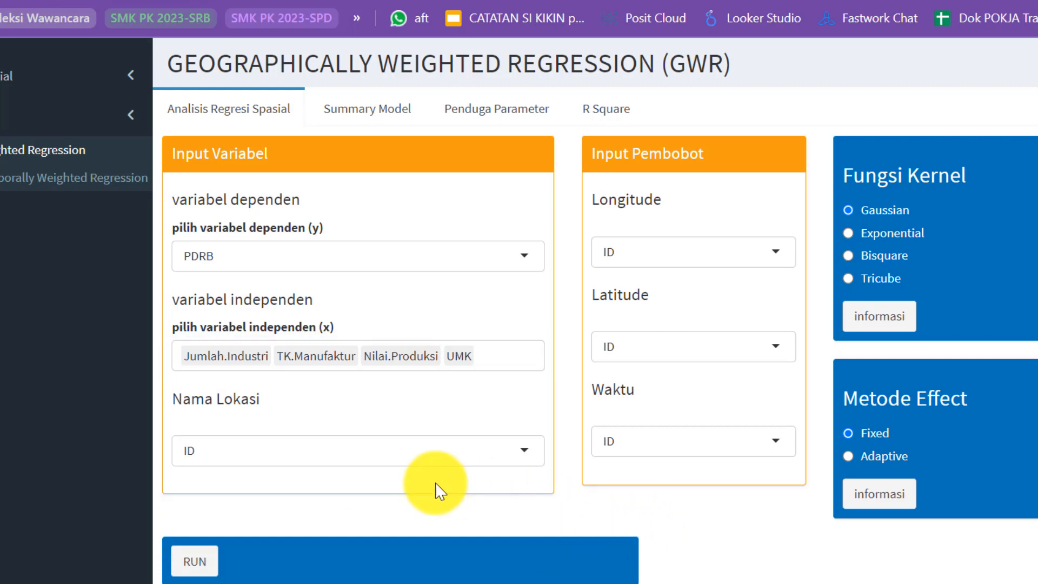
- Set the location name to Kabupaten.Kota and assign Long, Lat and Tahun as the longitude, latitude and time weighting inputs
{"action": "left_click", "coordinate": [313, 451]}
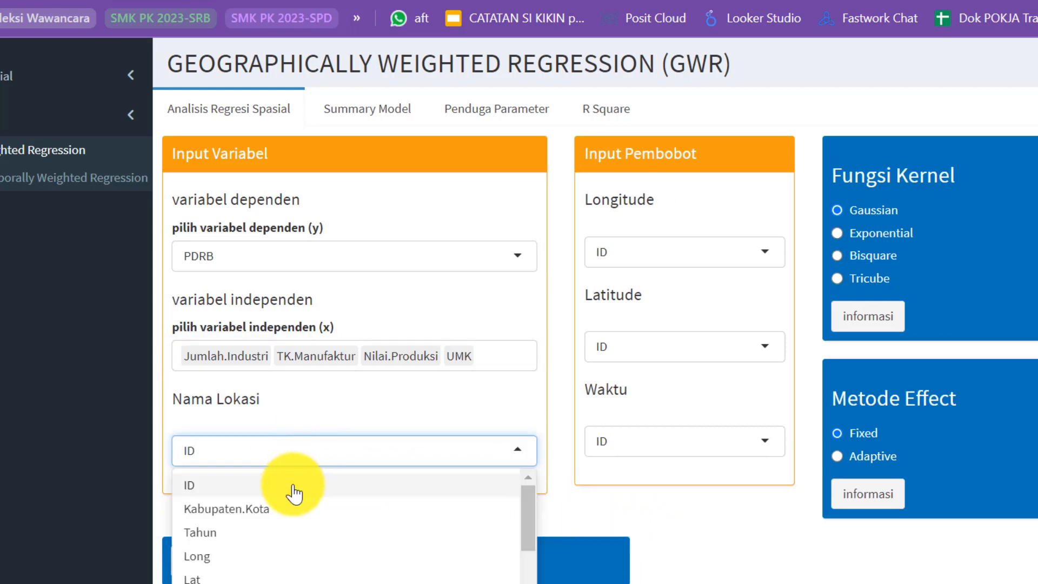
{"action": "left_click", "coordinate": [290, 511]}
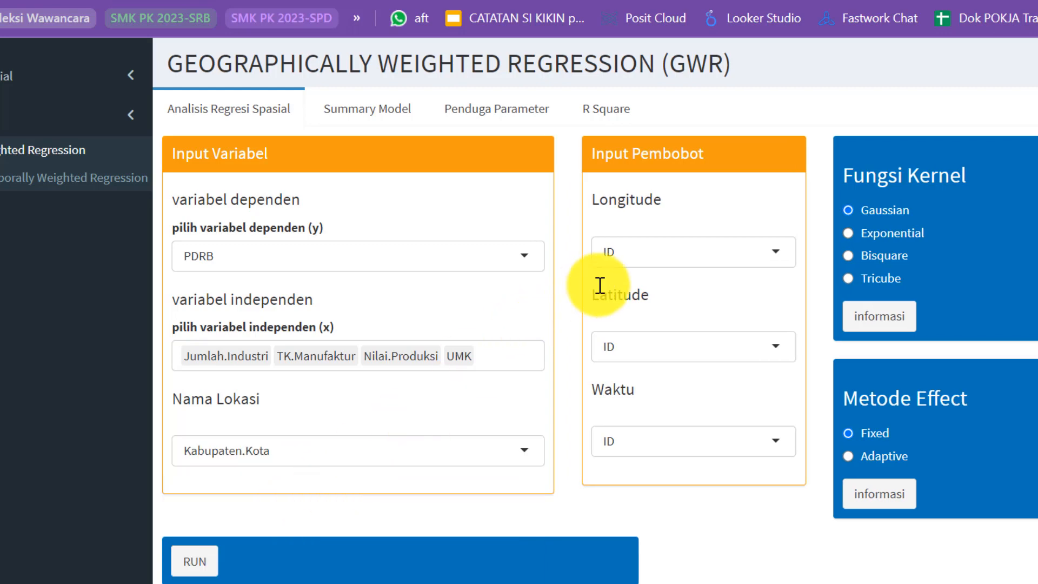
{"action": "left_click", "coordinate": [677, 255]}
{"action": "left_click", "coordinate": [628, 364]}
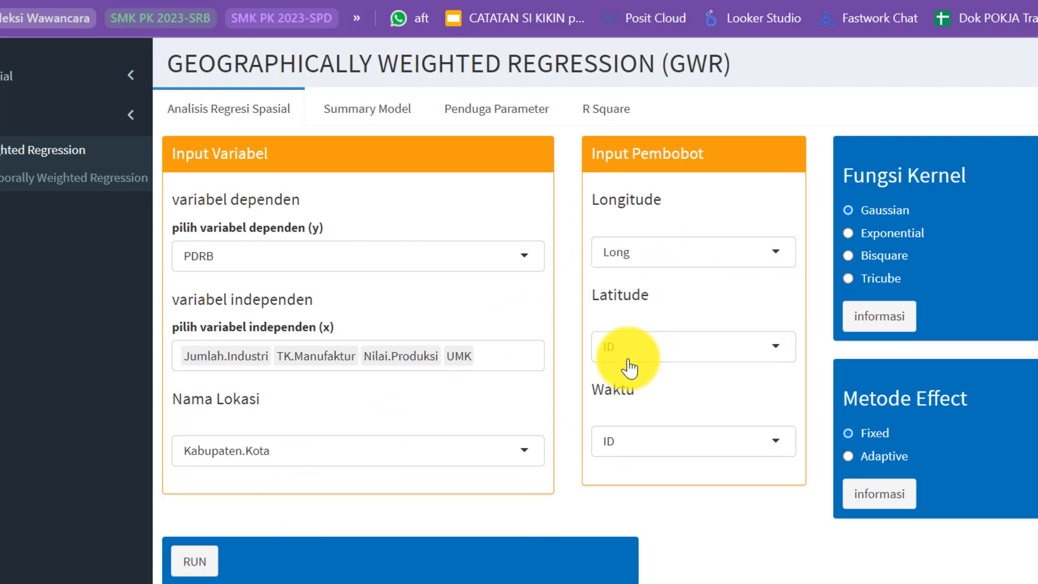
{"action": "left_click", "coordinate": [732, 352]}
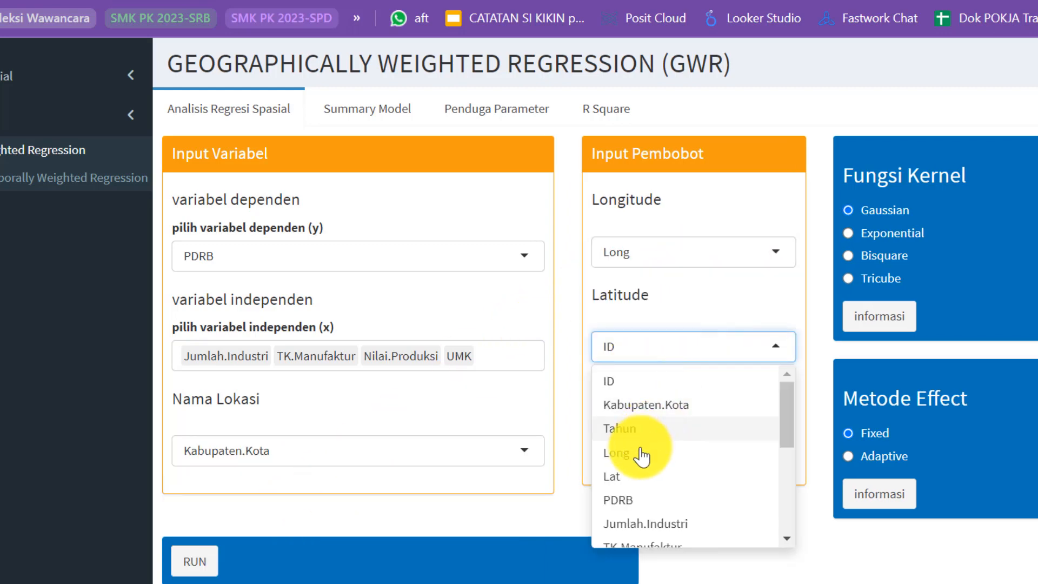
{"action": "left_click", "coordinate": [638, 474]}
{"action": "left_click", "coordinate": [709, 442]}
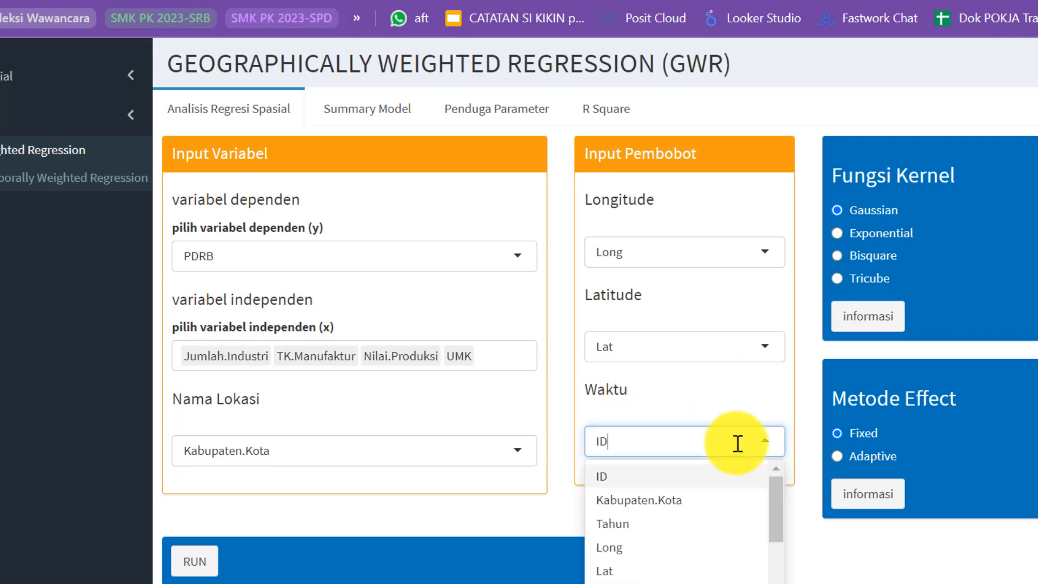
{"action": "left_click", "coordinate": [660, 525]}
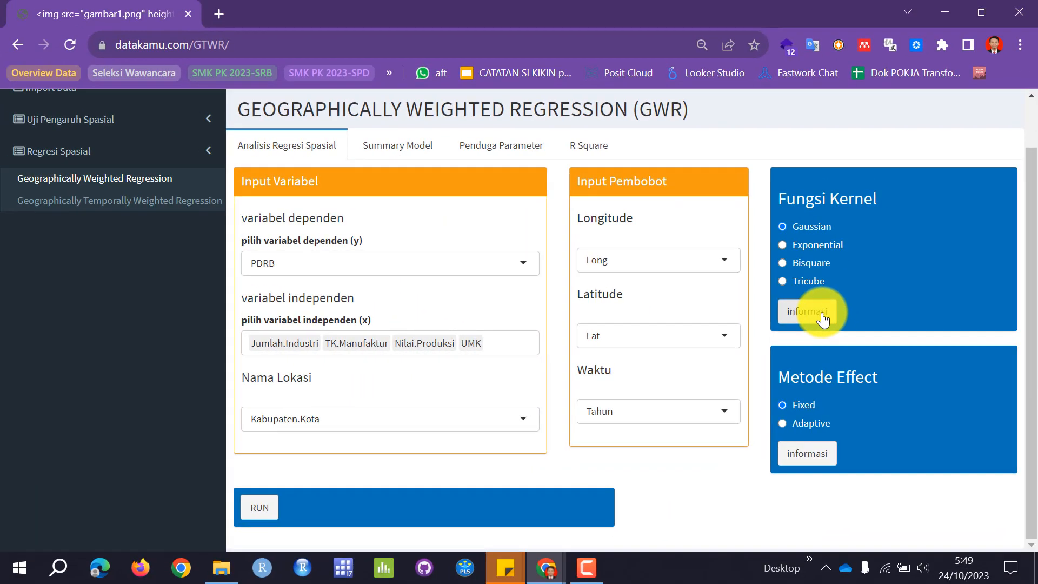
- Read the explanations of the kernel function and of the fixed and adaptive effect methods, closing each one
{"action": "left_click", "coordinate": [823, 319]}
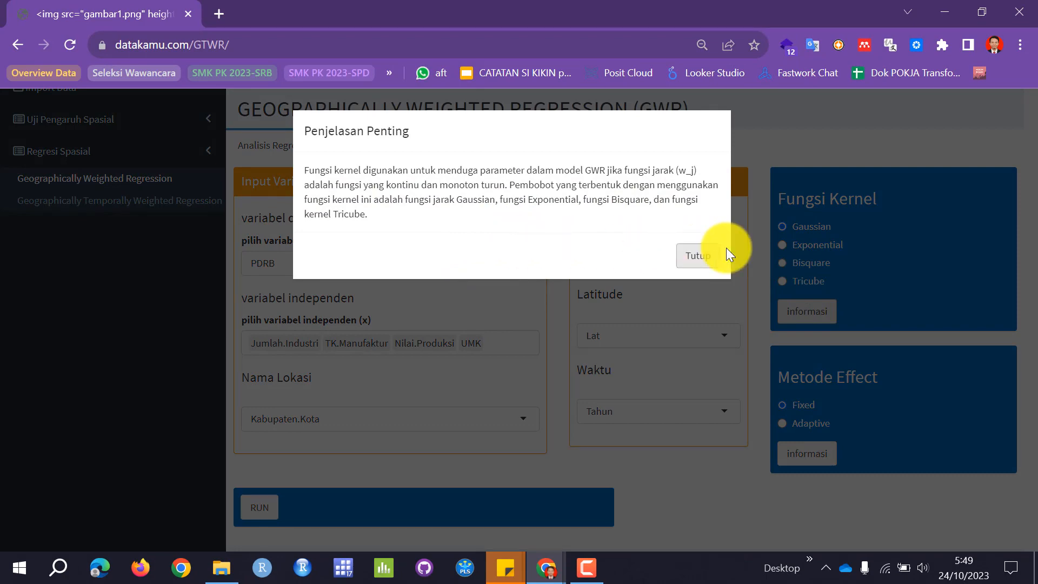
{"action": "left_click", "coordinate": [691, 262]}
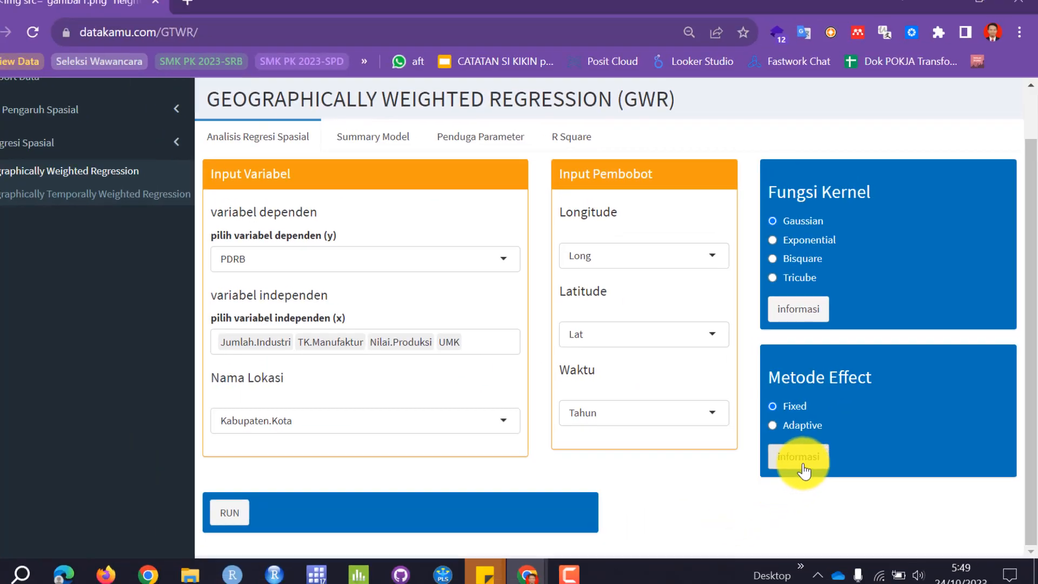
{"action": "left_click", "coordinate": [809, 459]}
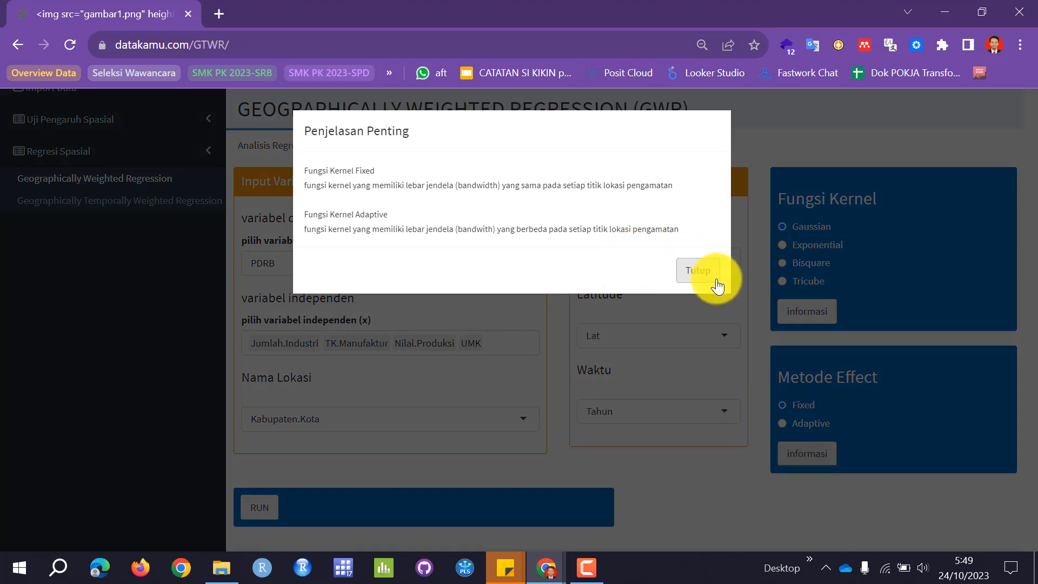
{"action": "left_click", "coordinate": [703, 273]}
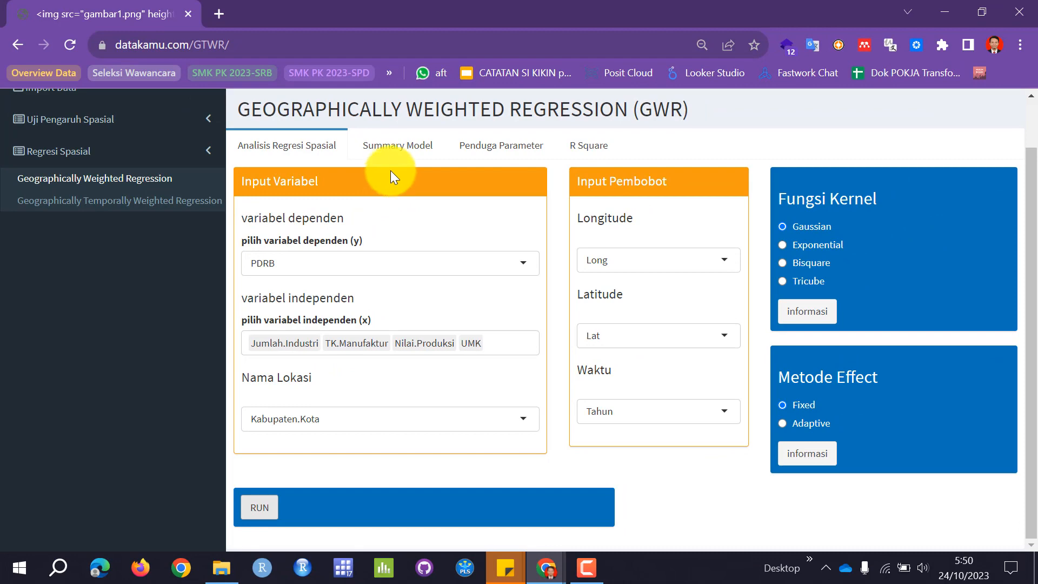
- Read through the GWR model summary, from the bandwidth scores to the global and geographically weighted regression results
{"action": "left_click", "coordinate": [393, 154]}
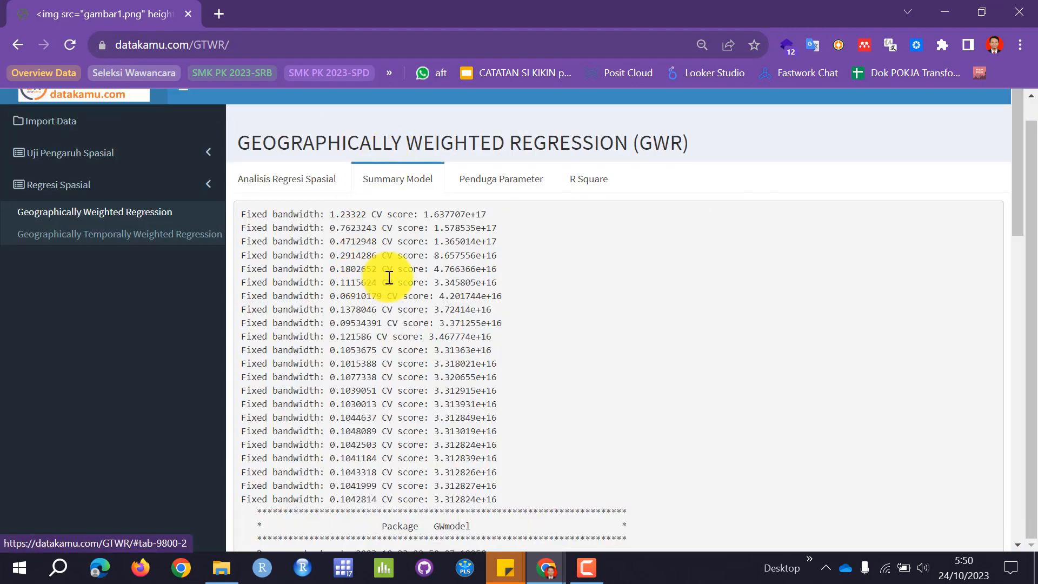
{"action": "left_click", "coordinate": [320, 195]}
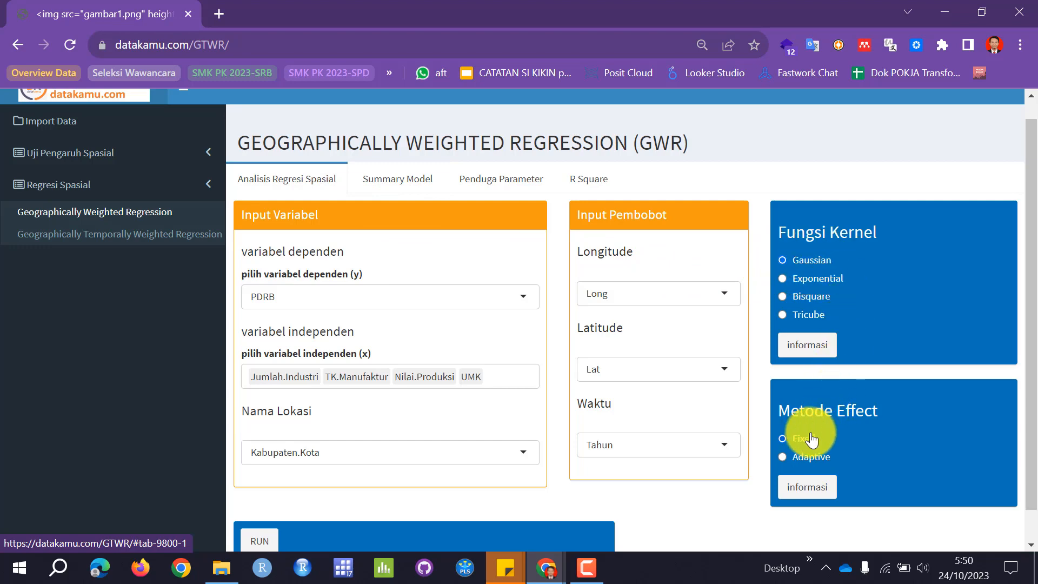
{"action": "left_click", "coordinate": [419, 189]}
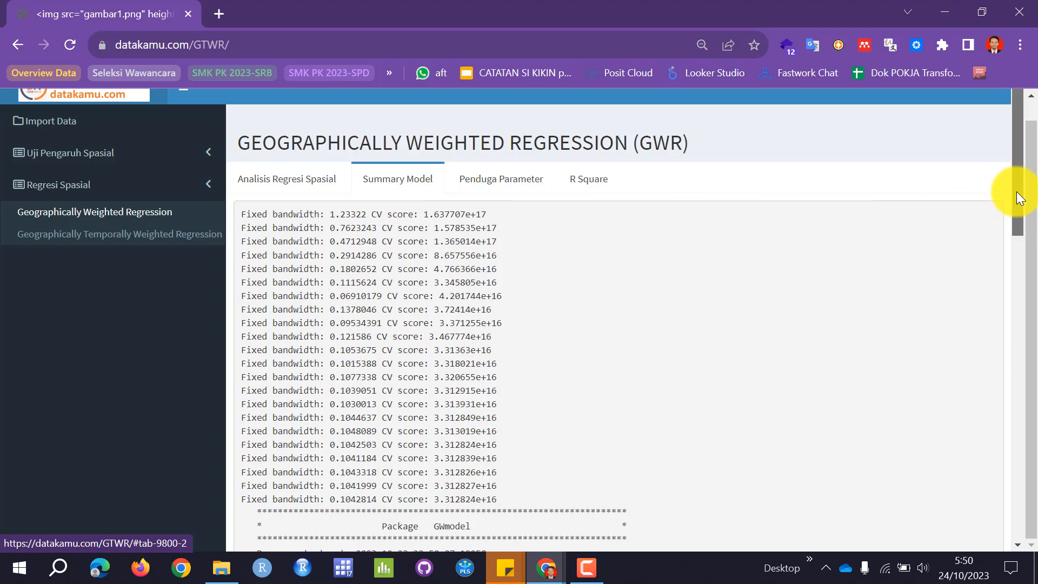
{"action": "left_click_drag", "start_coordinate": [1019, 197], "coordinate": [1021, 221]}
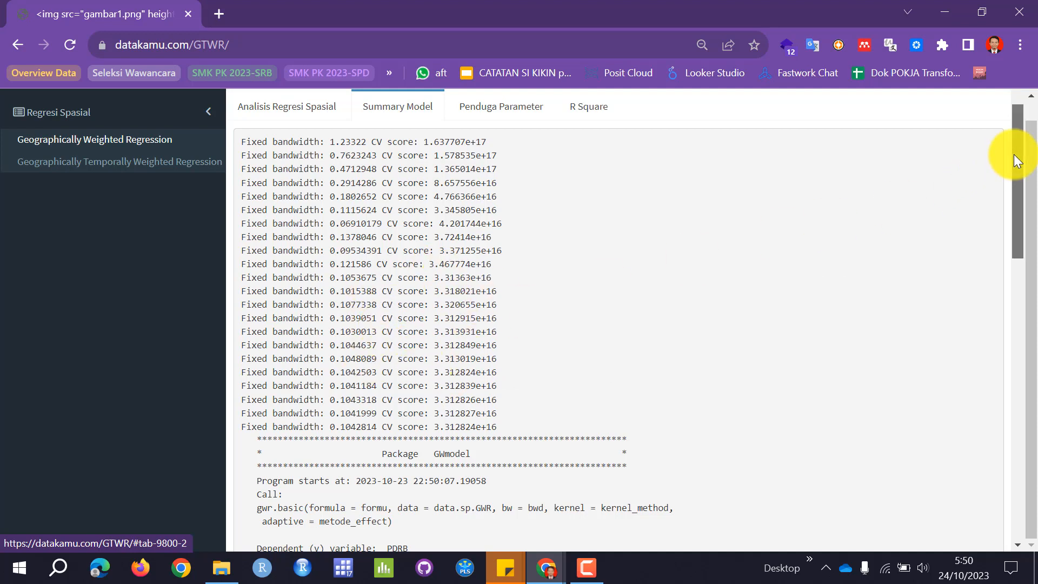
{"action": "left_click_drag", "start_coordinate": [1015, 161], "coordinate": [965, 284]}
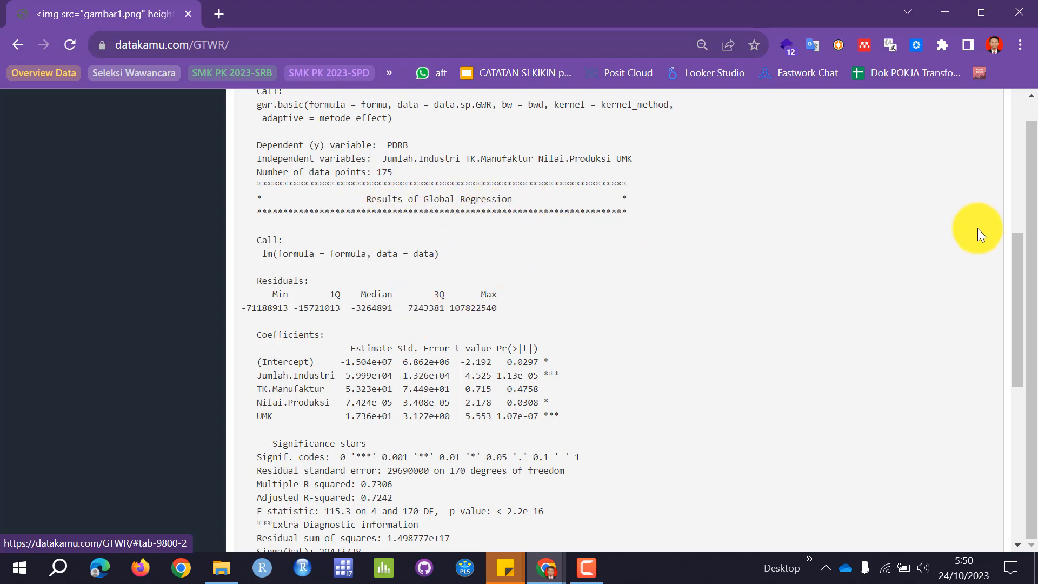
{"action": "left_click_drag", "start_coordinate": [1011, 248], "coordinate": [992, 406]}
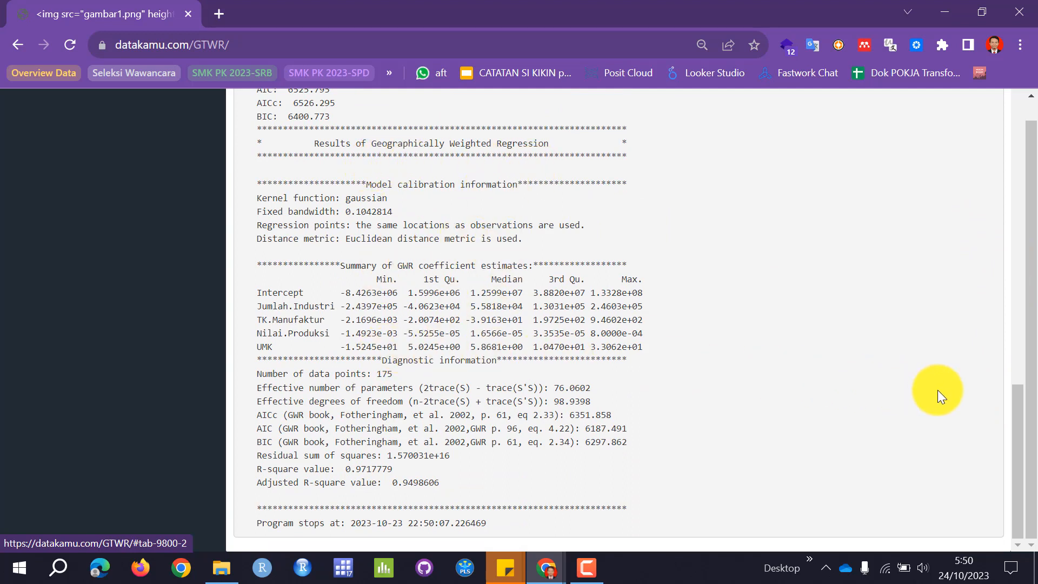
- Compare the global regression's Multiple R-squared with the GWR model's R-square value by highlighting both figures in the summary
{"action": "left_click_drag", "start_coordinate": [1017, 402], "coordinate": [1022, 343]}
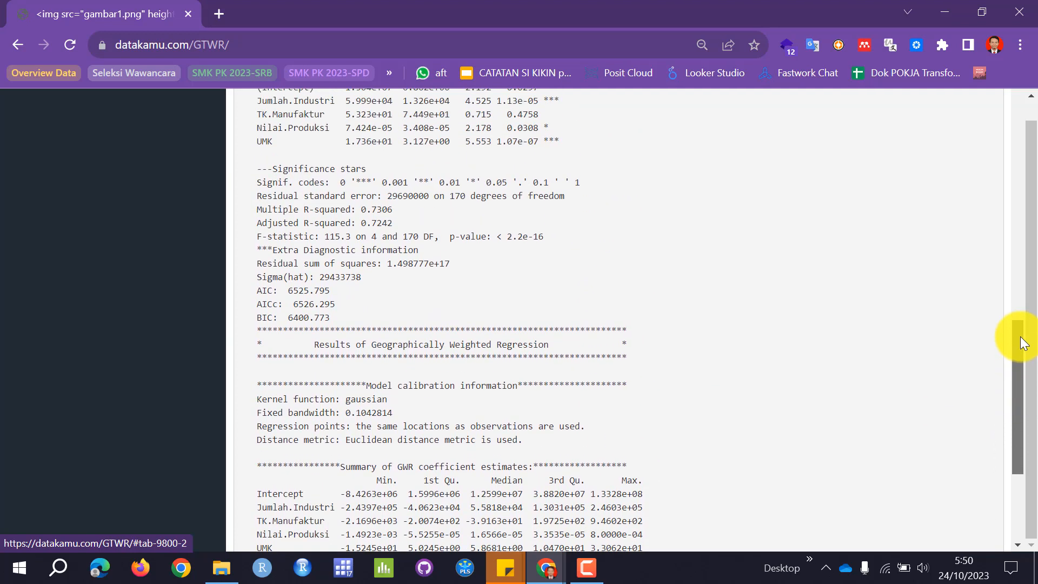
{"action": "left_click_drag", "start_coordinate": [1023, 343], "coordinate": [1022, 339]}
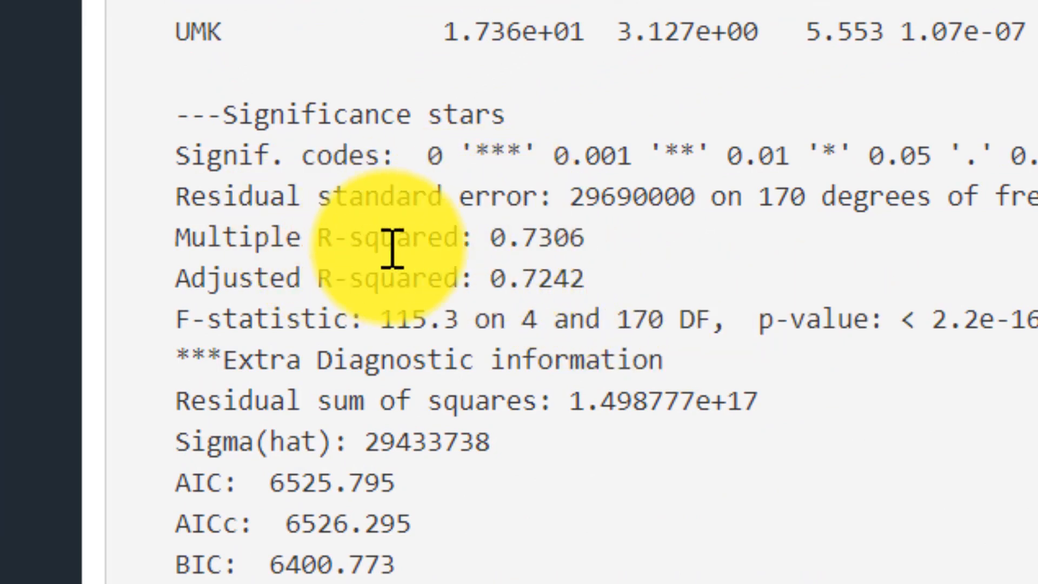
{"action": "left_click_drag", "start_coordinate": [495, 238], "coordinate": [611, 246]}
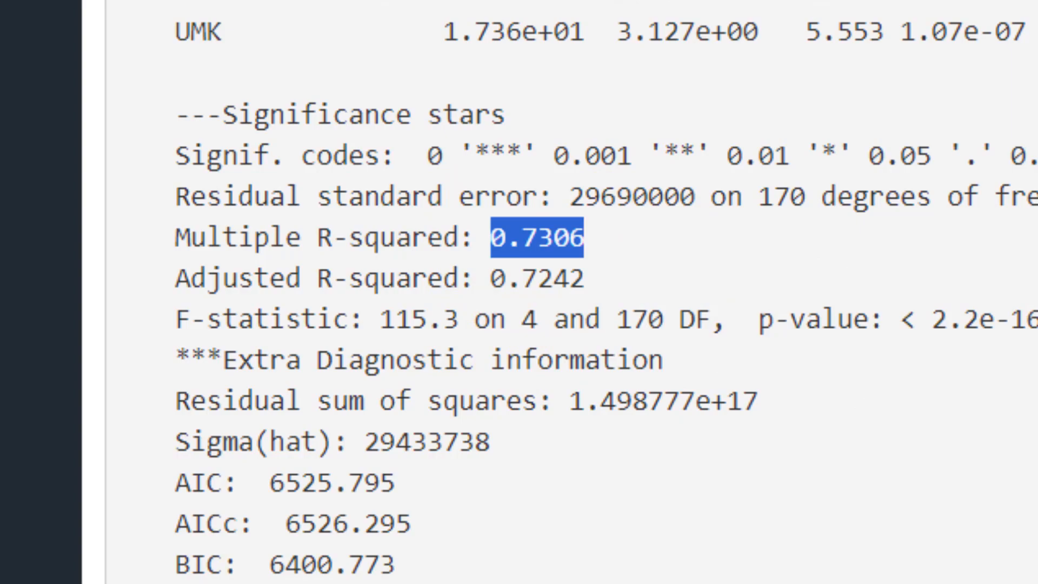
{"action": "left_click_drag", "start_coordinate": [1018, 357], "coordinate": [1019, 425]}
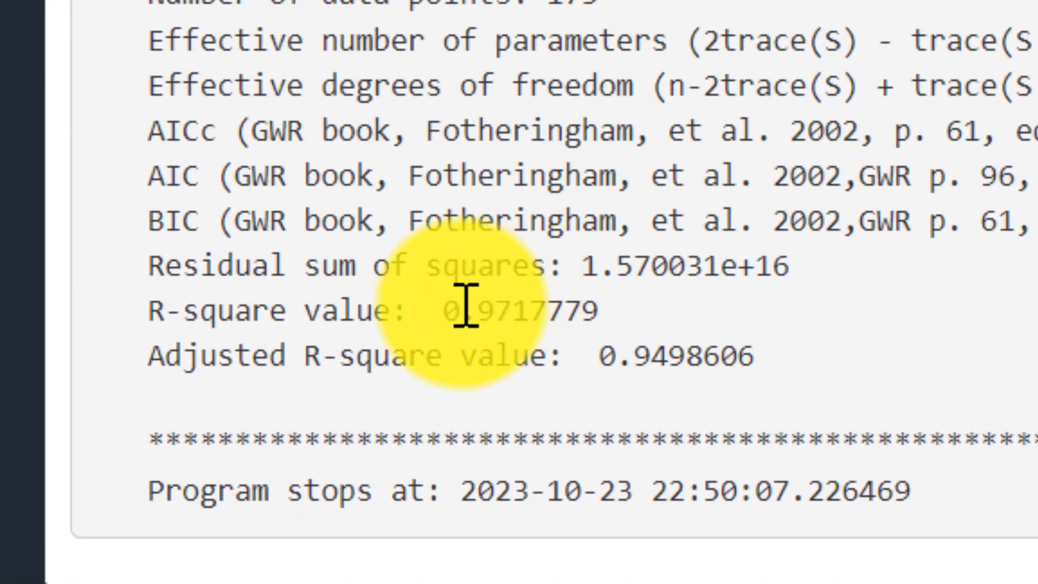
{"action": "left_click_drag", "start_coordinate": [466, 307], "coordinate": [626, 317]}
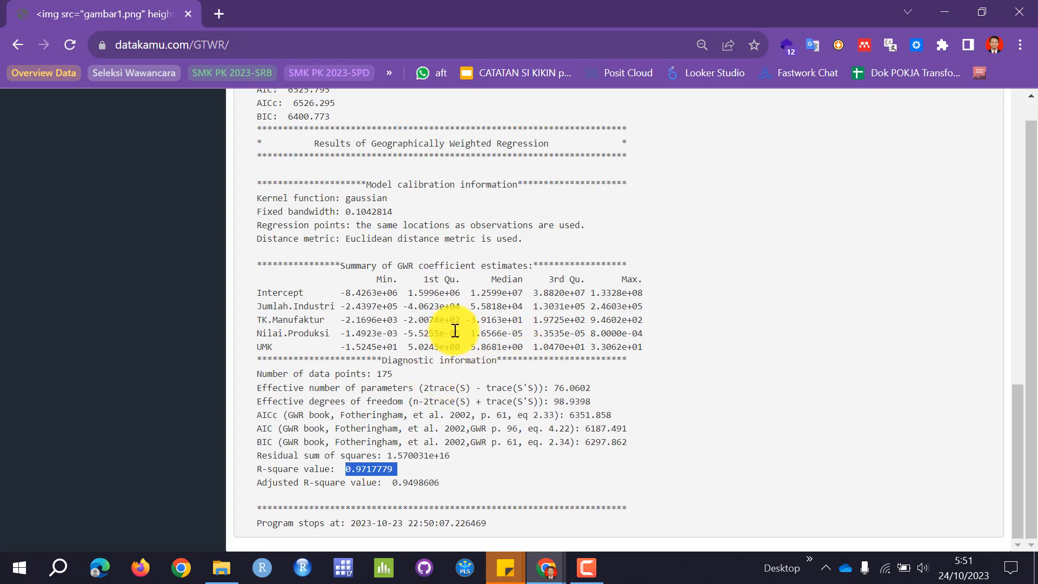
- Compare the AIC of the global regression with the AIC of the GWR model by highlighting both figures
{"action": "left_click_drag", "start_coordinate": [1014, 413], "coordinate": [998, 332]}
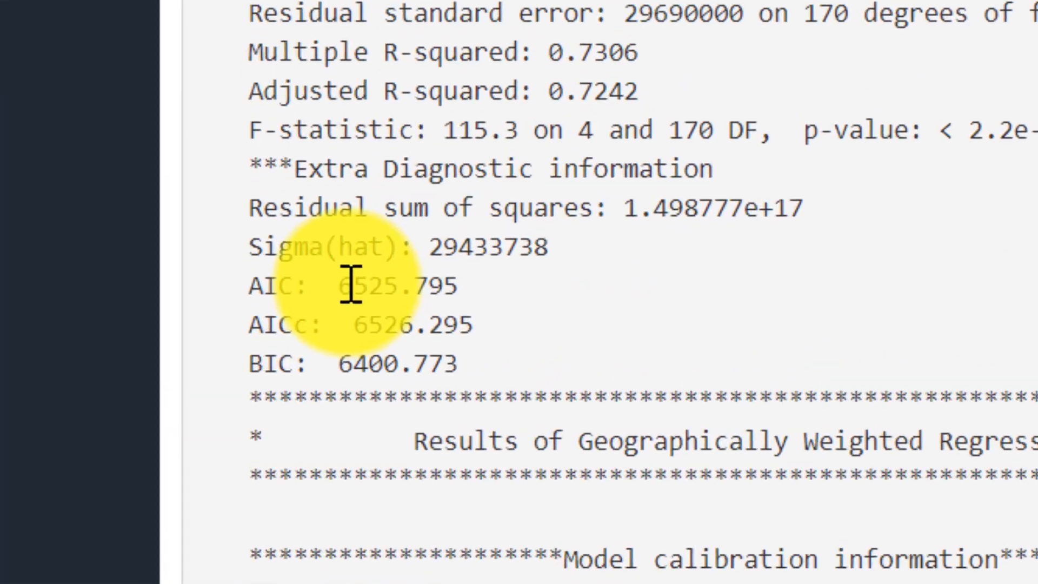
{"action": "left_click_drag", "start_coordinate": [340, 285], "coordinate": [466, 284]}
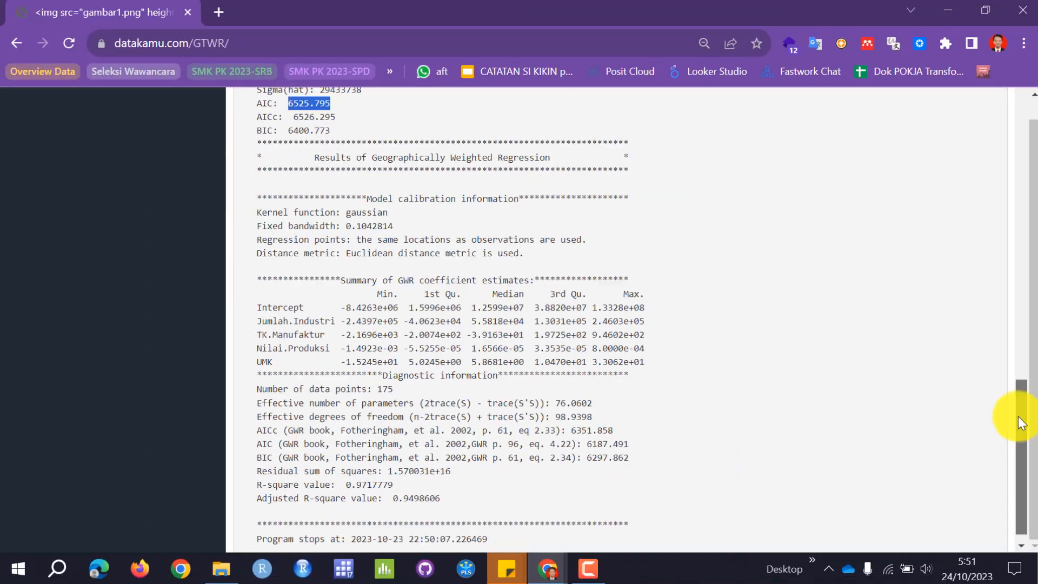
{"action": "left_click_drag", "start_coordinate": [1009, 417], "coordinate": [1010, 440]}
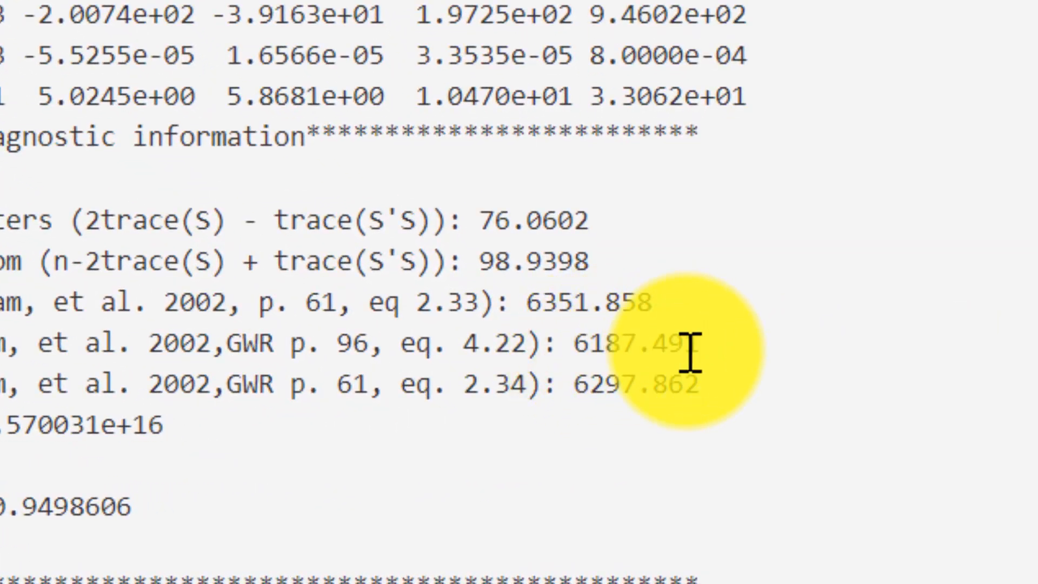
{"action": "double_click", "coordinate": [585, 354]}
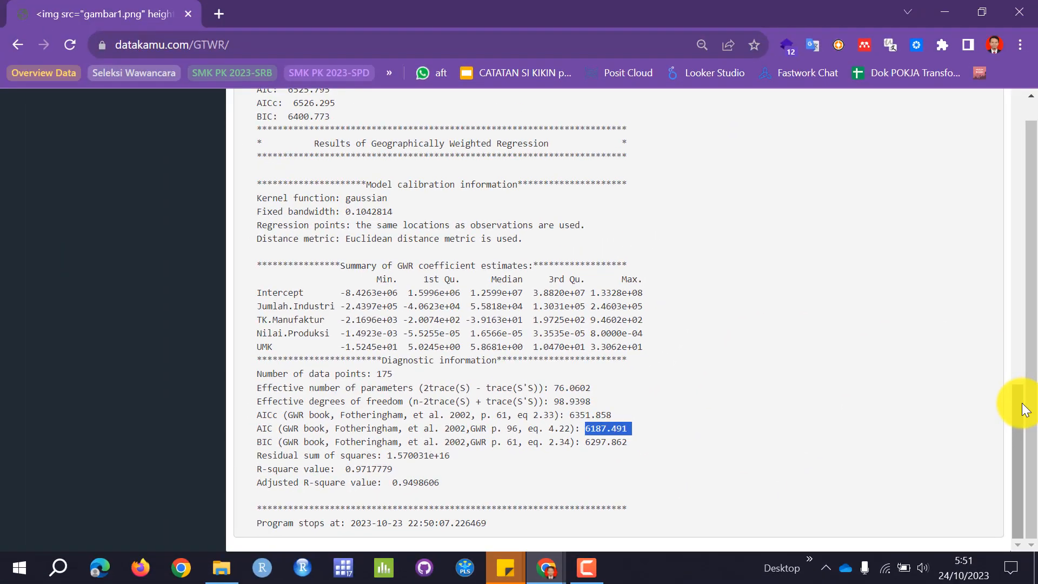
- View the table of GWR parameter estimates for each location and year
{"action": "left_click_drag", "start_coordinate": [1025, 411], "coordinate": [1027, 93]}
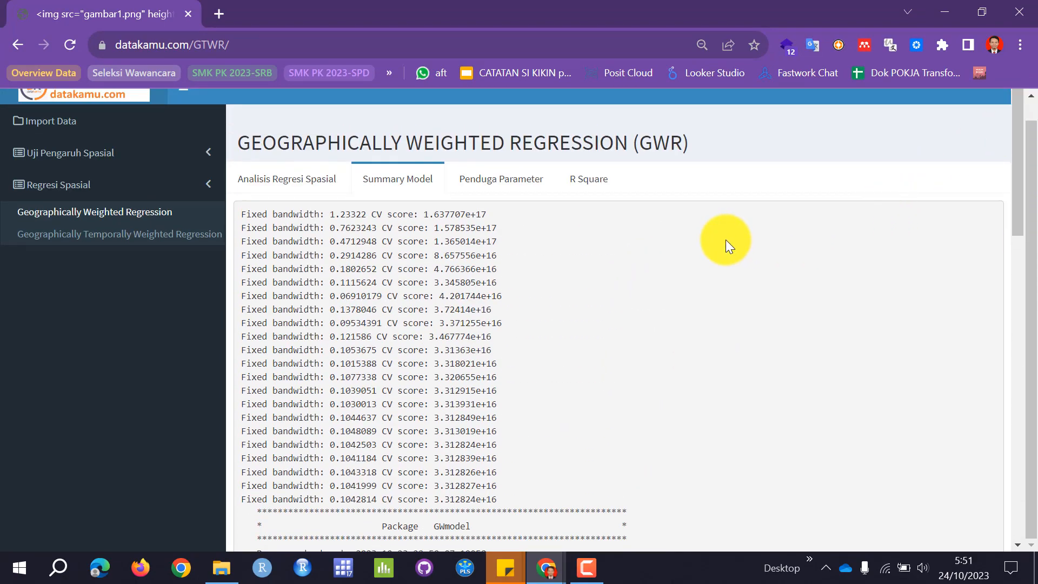
{"action": "left_click", "coordinate": [513, 184]}
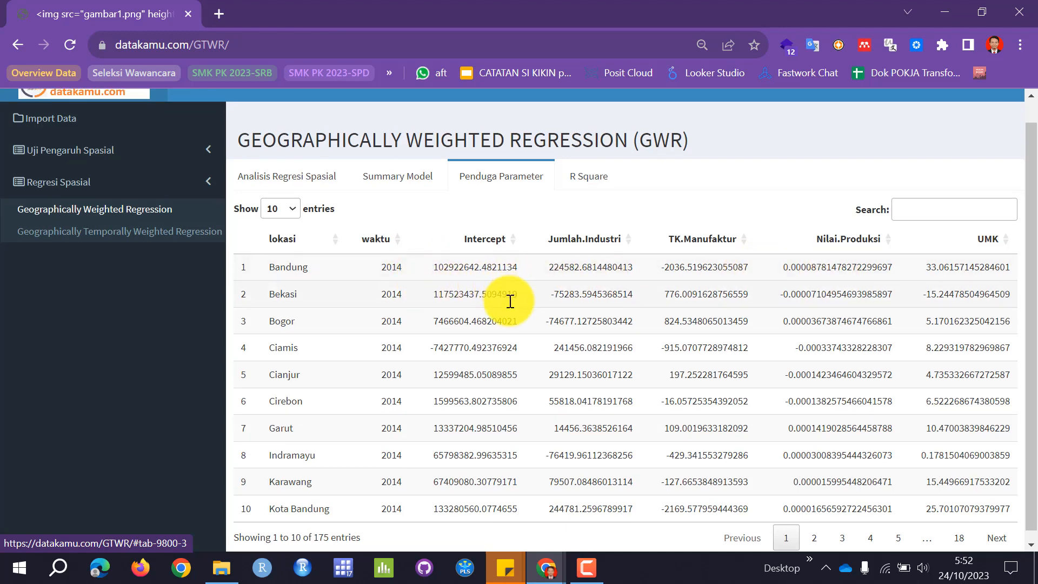
{"action": "scroll", "coordinate": [506, 301], "scroll_direction": "down", "scroll_amount": 1}
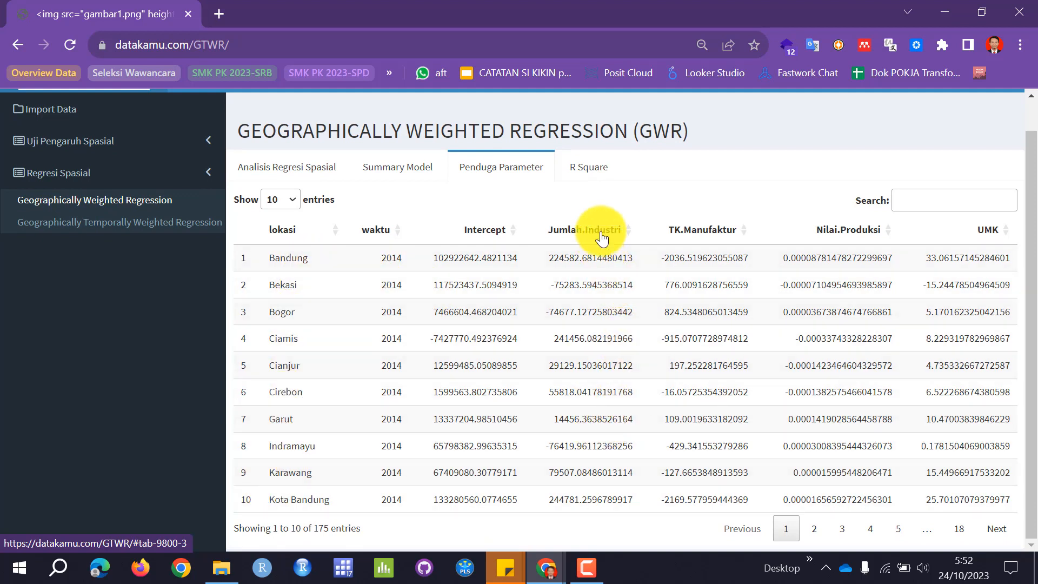
- View the local R-square table and highlight the Bandung and Bekasi rows for 2014
{"action": "left_click", "coordinate": [604, 174]}
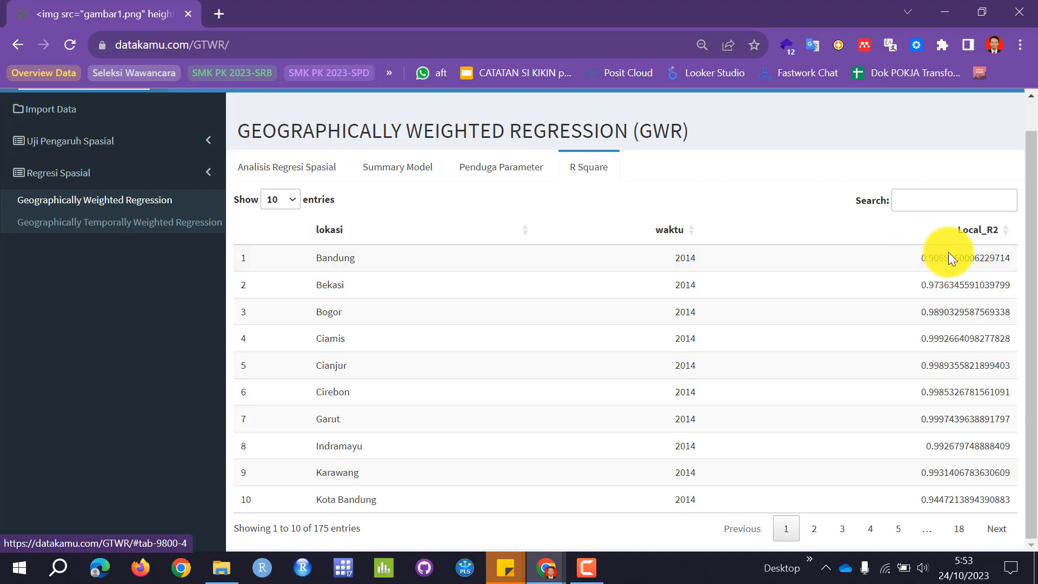
{"action": "left_click_drag", "start_coordinate": [919, 264], "coordinate": [977, 264]}
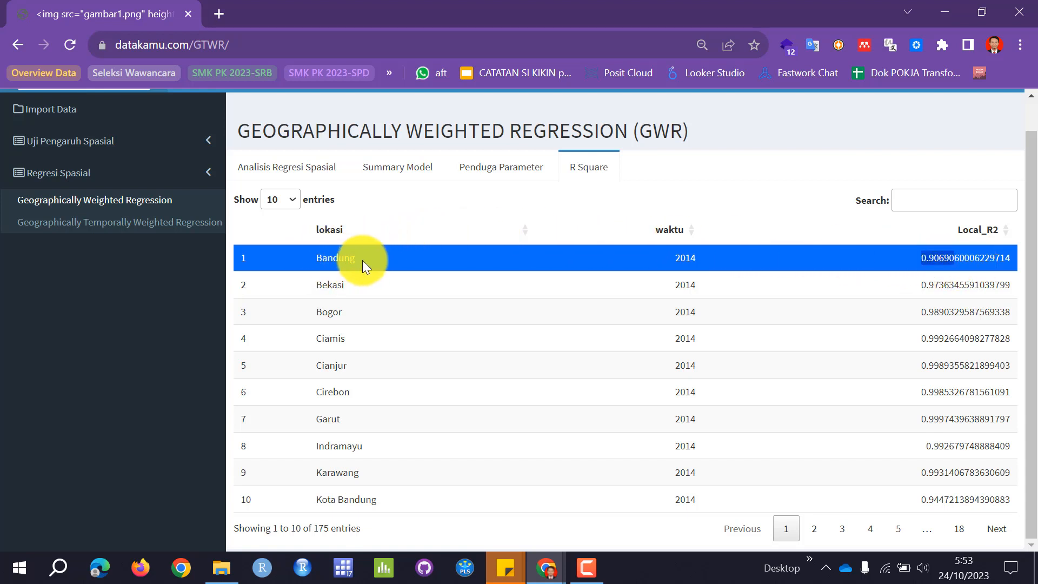
{"action": "left_click", "coordinate": [366, 290]}
{"action": "left_click", "coordinate": [431, 261]}
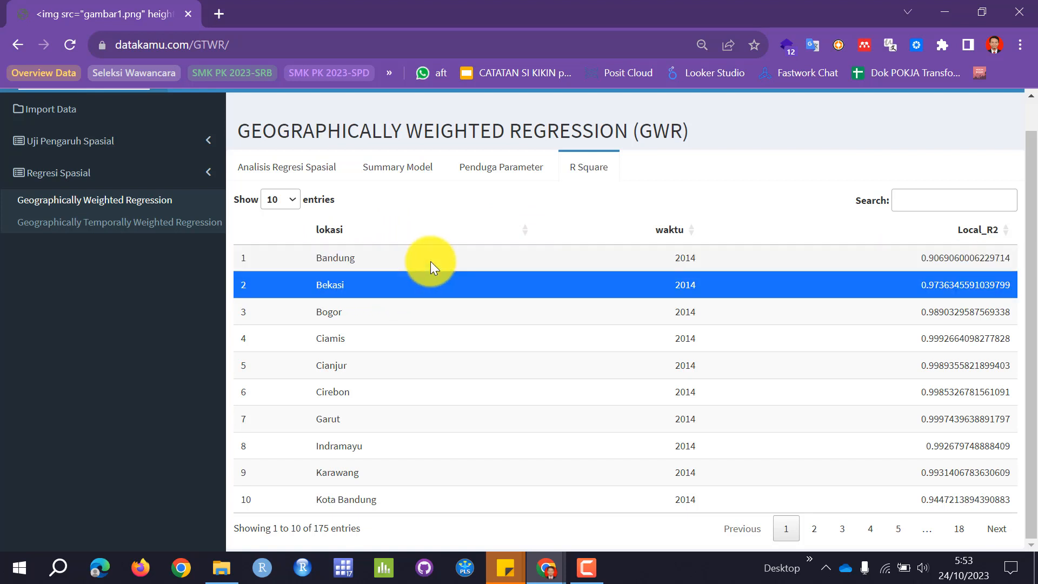